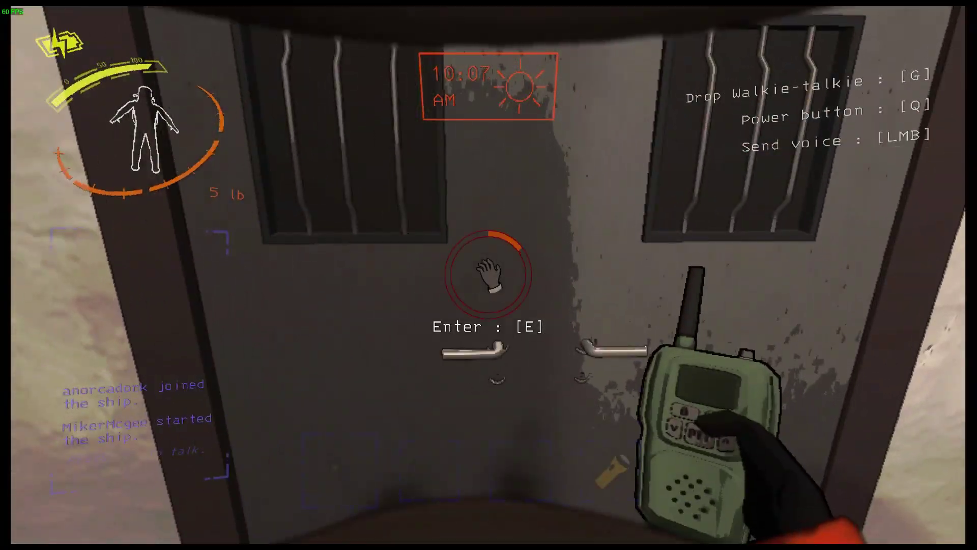
key(e)
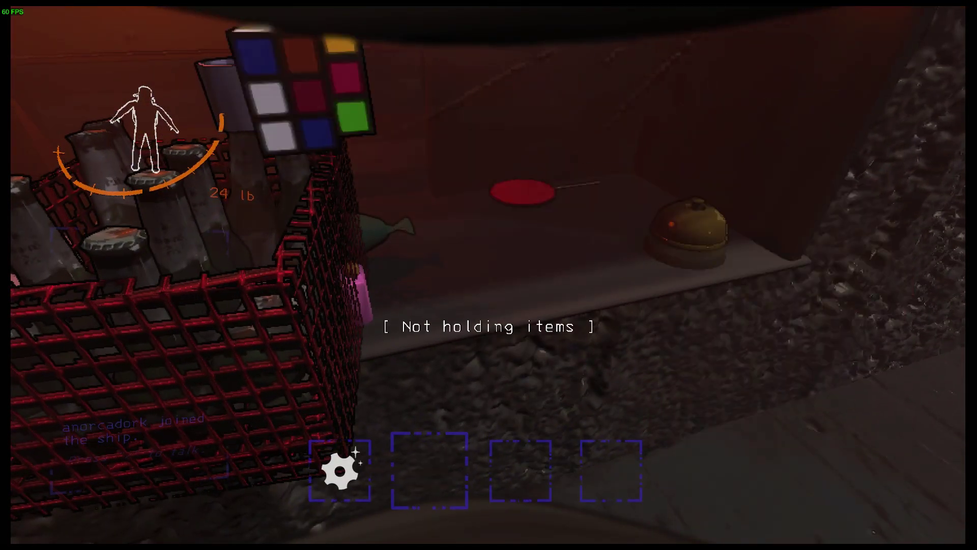
key(g)
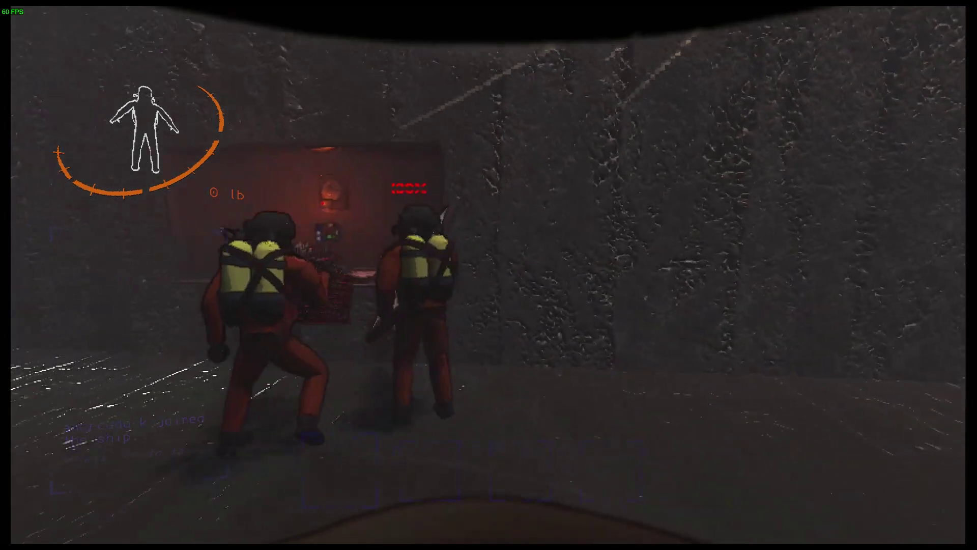
key(w)
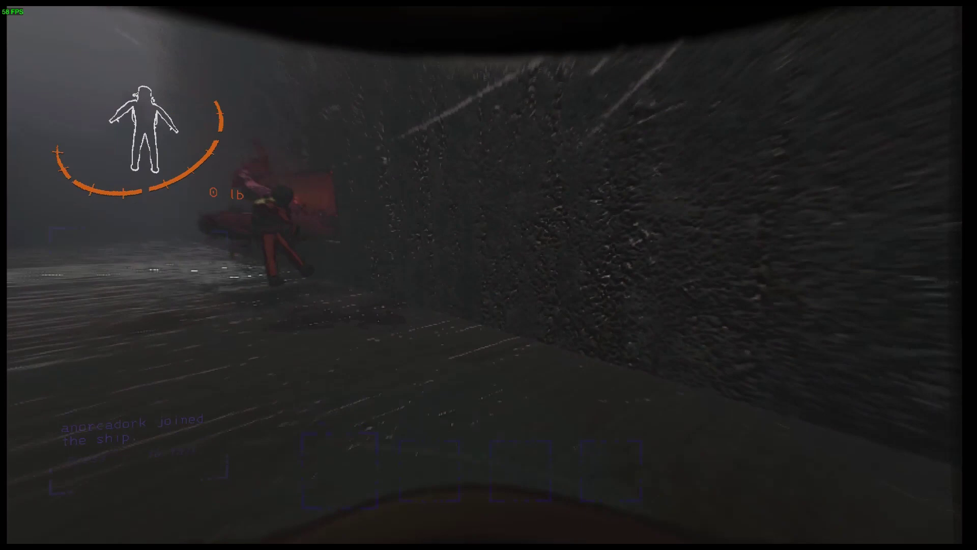
key(w)
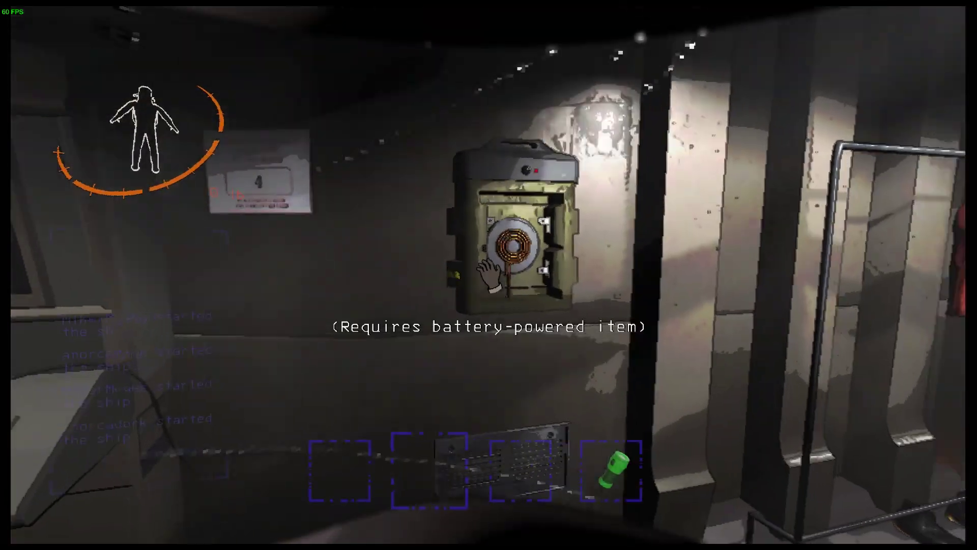
key(e)
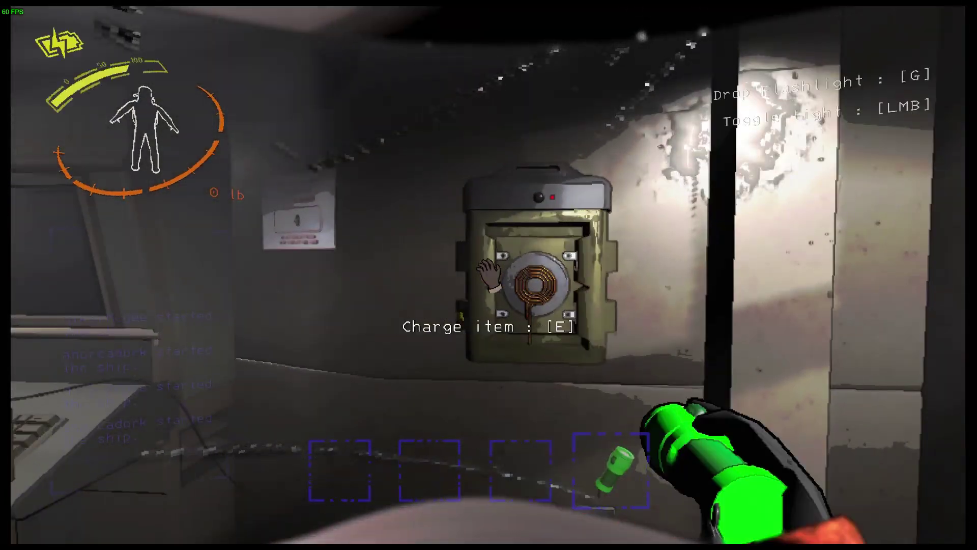
key(e)
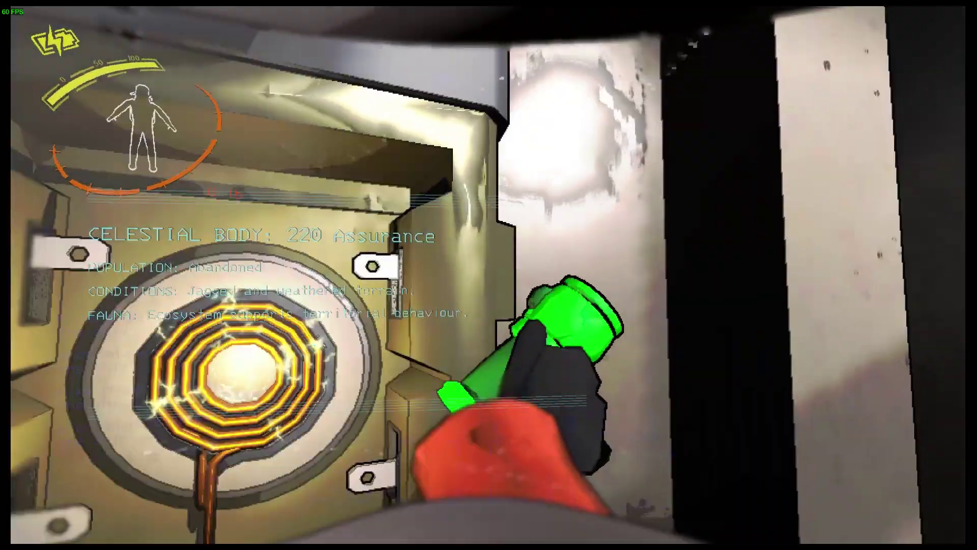
key(w)
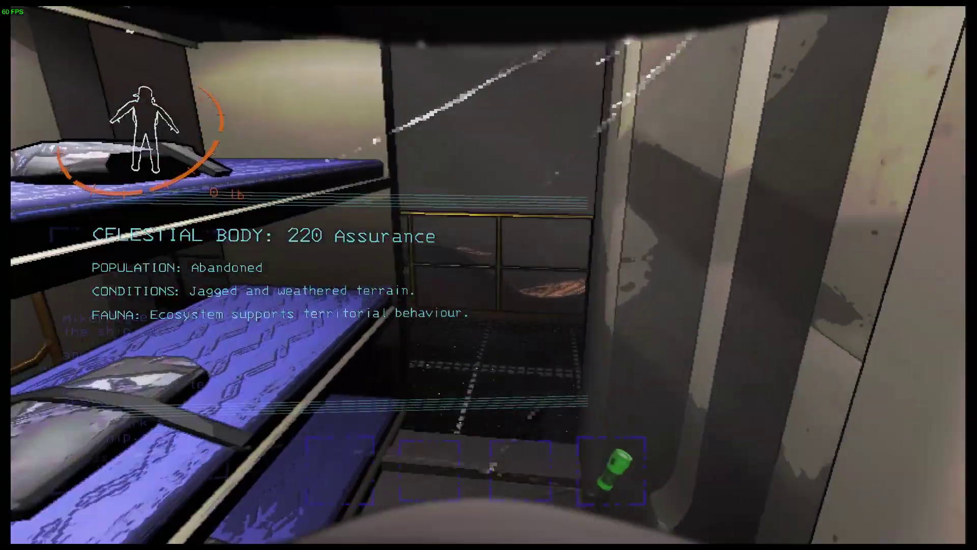
key(w)
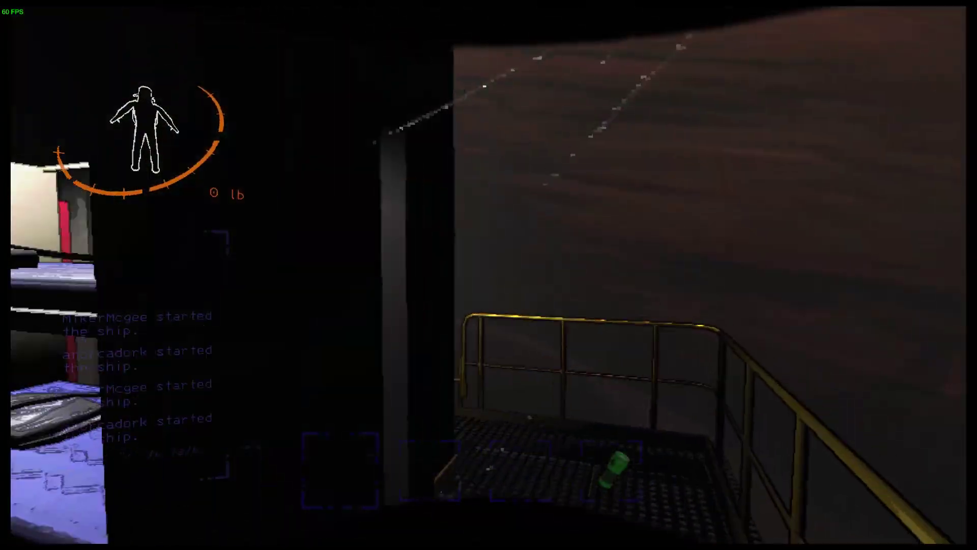
key(w)
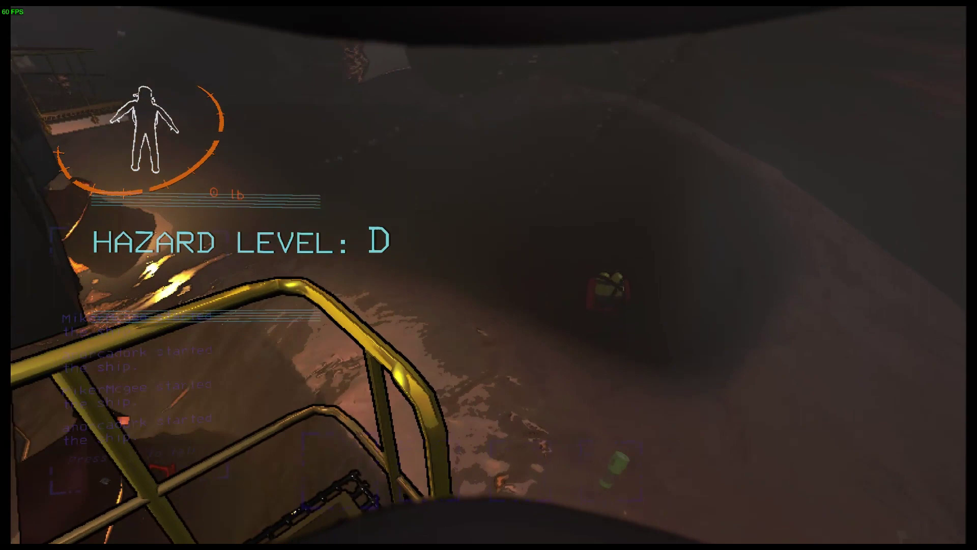
key(w)
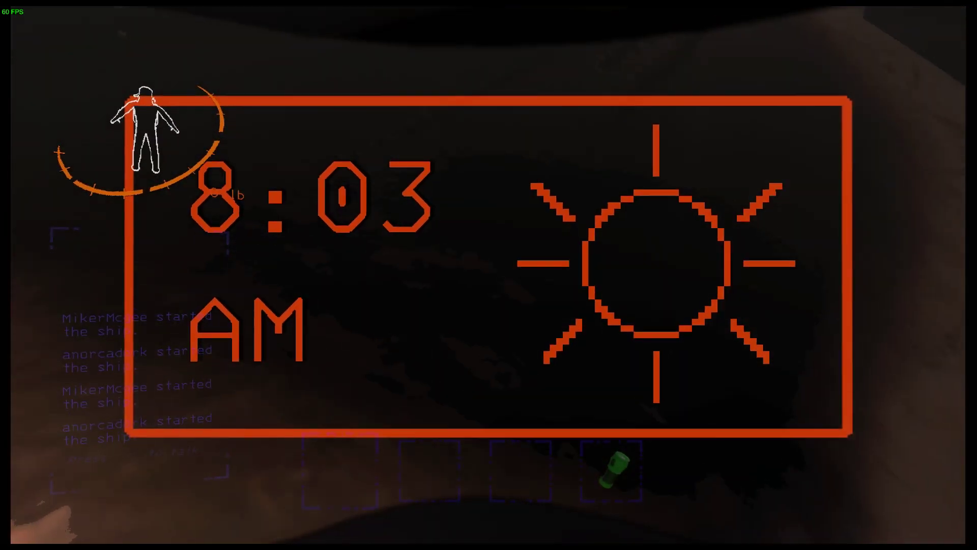
key(w)
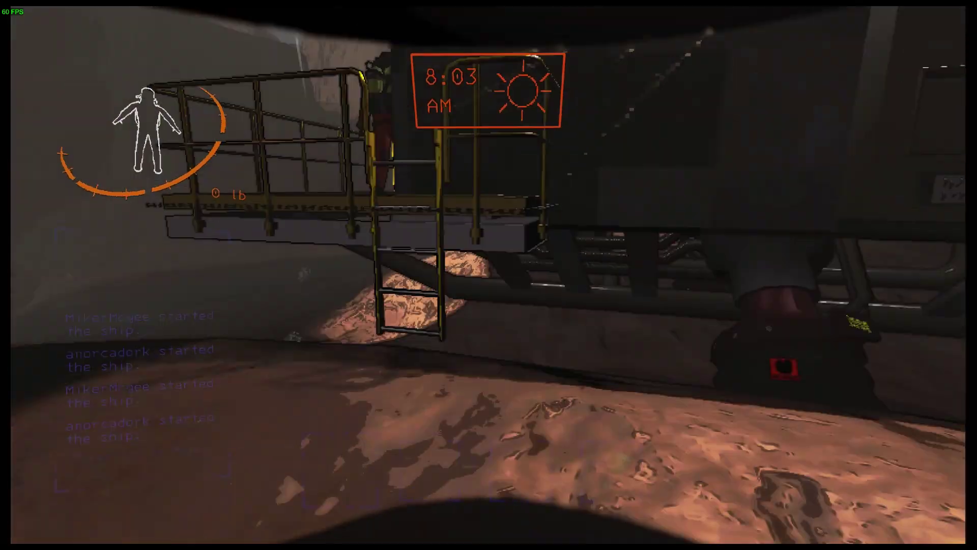
key(w)
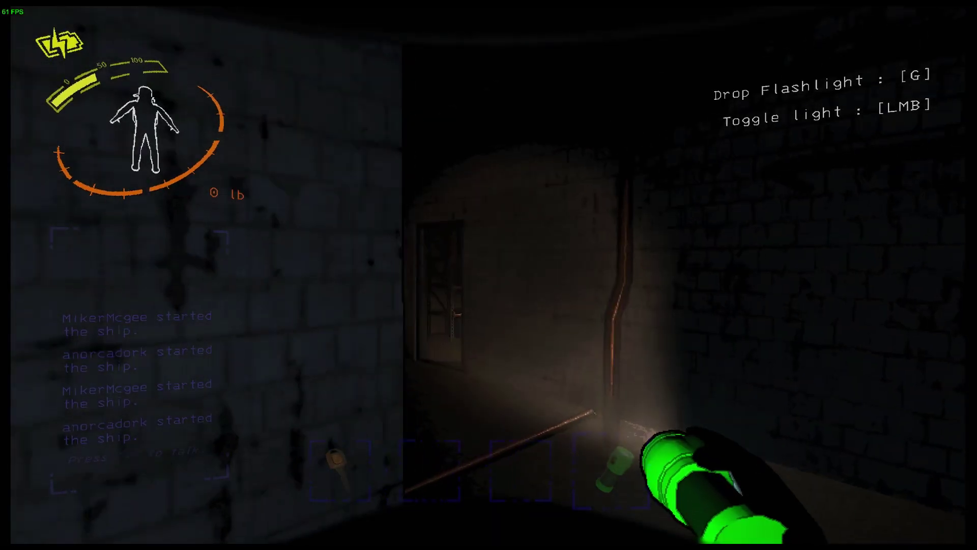
key(w)
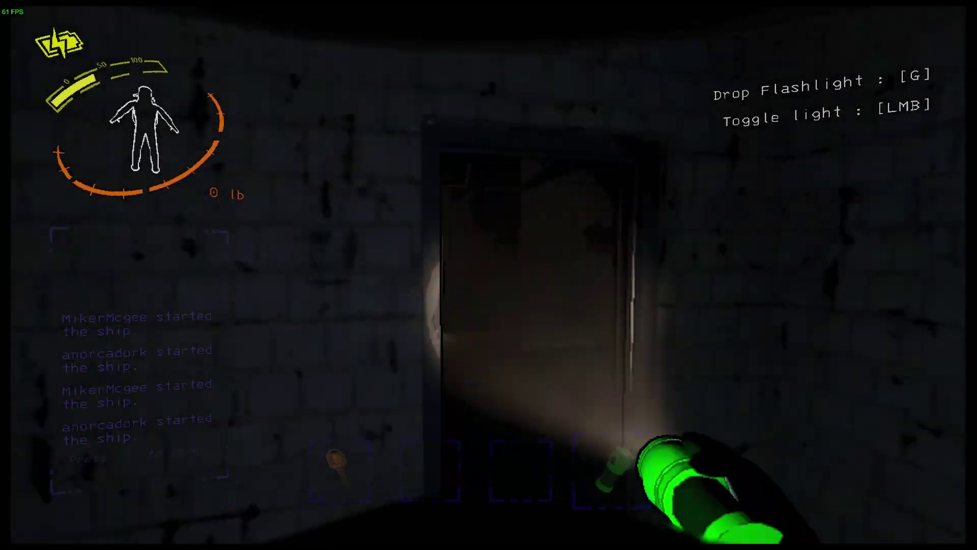
key(w)
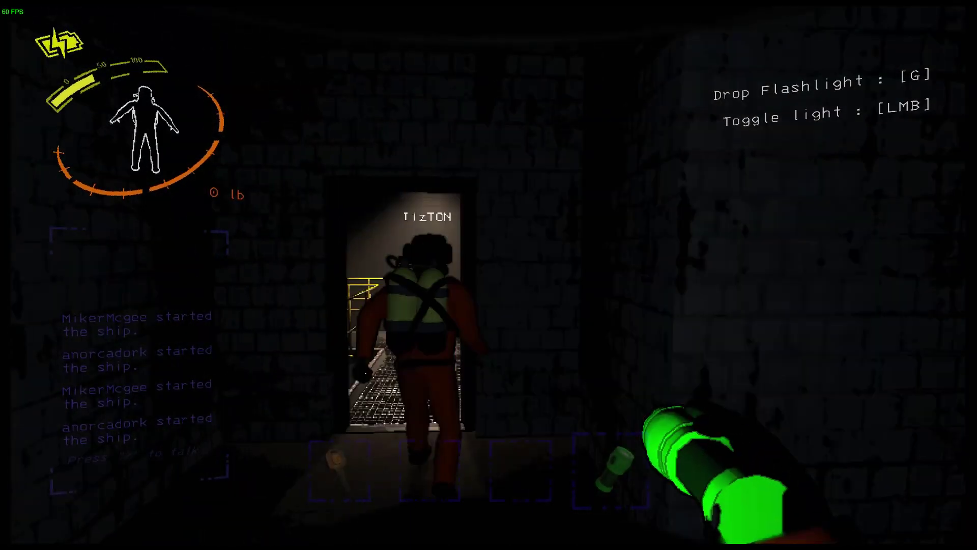
key(w)
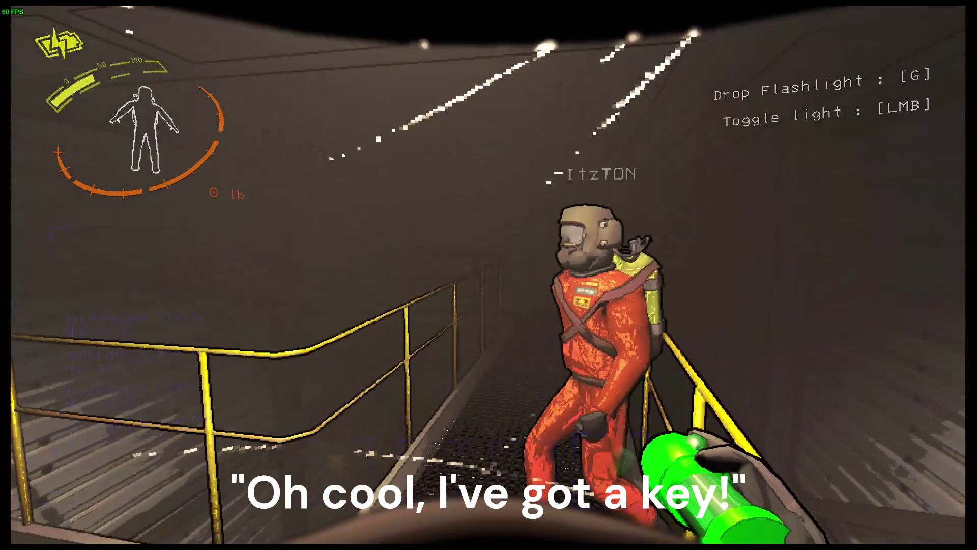
click(489, 275)
key(w)
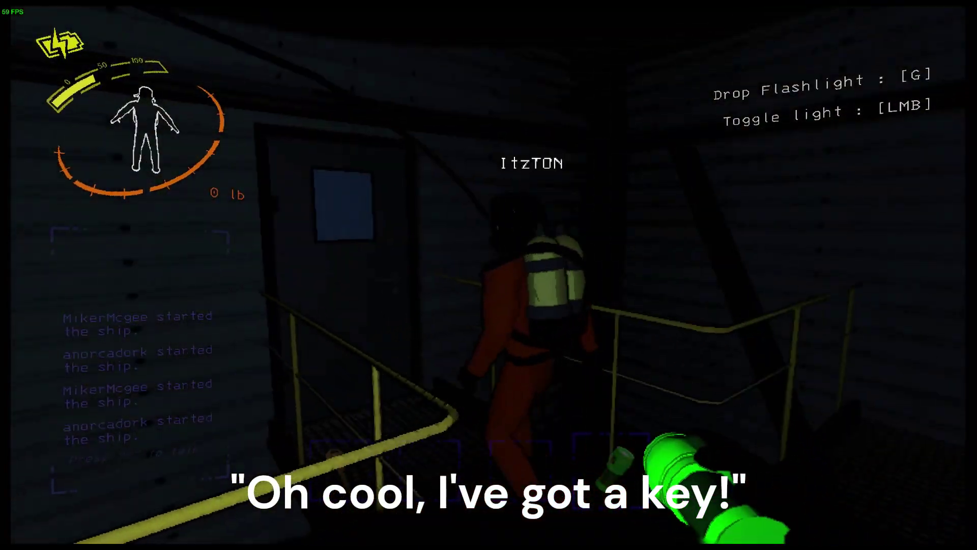
scroll(488, 275, down, 1)
click(488, 275)
key(w)
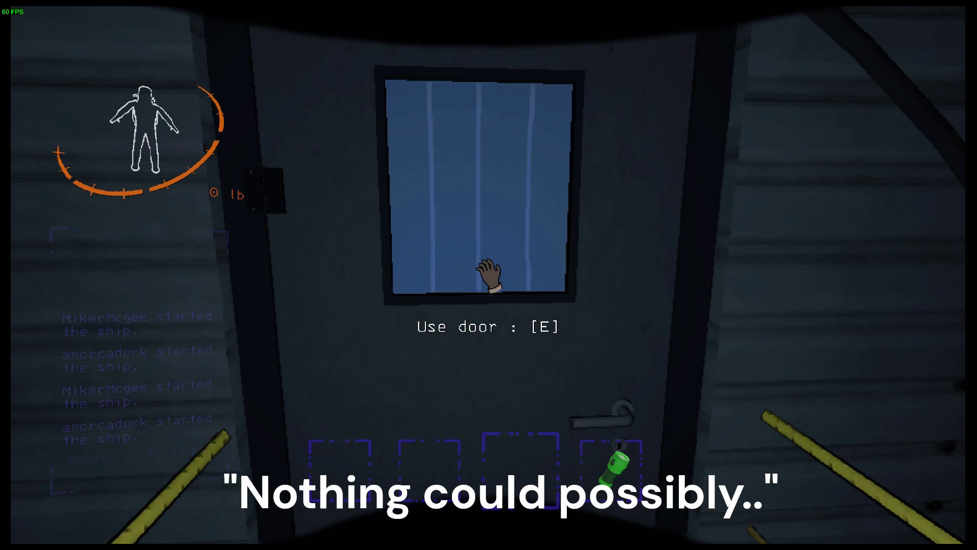
scroll(489, 275, down, 1)
click(488, 275)
key(e)
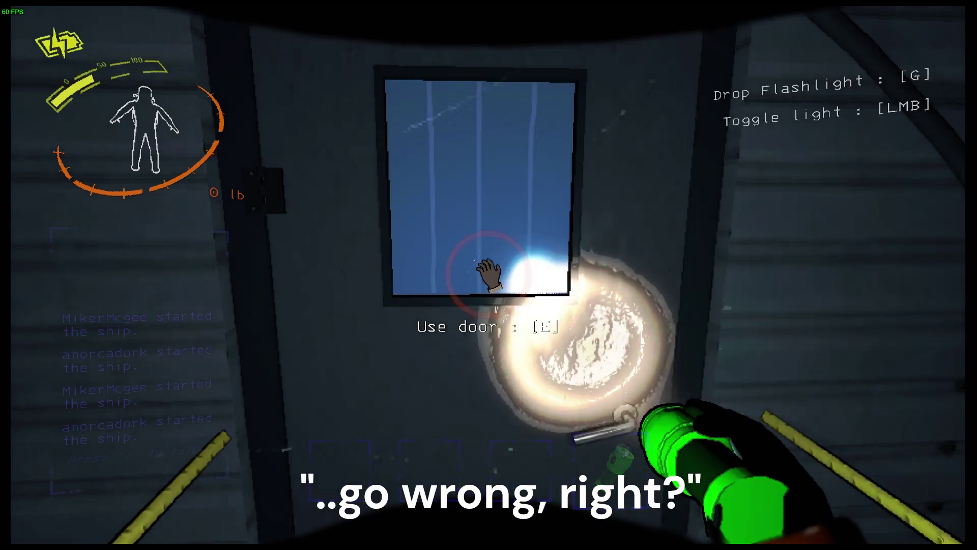
key(e)
key(w)
key(w)
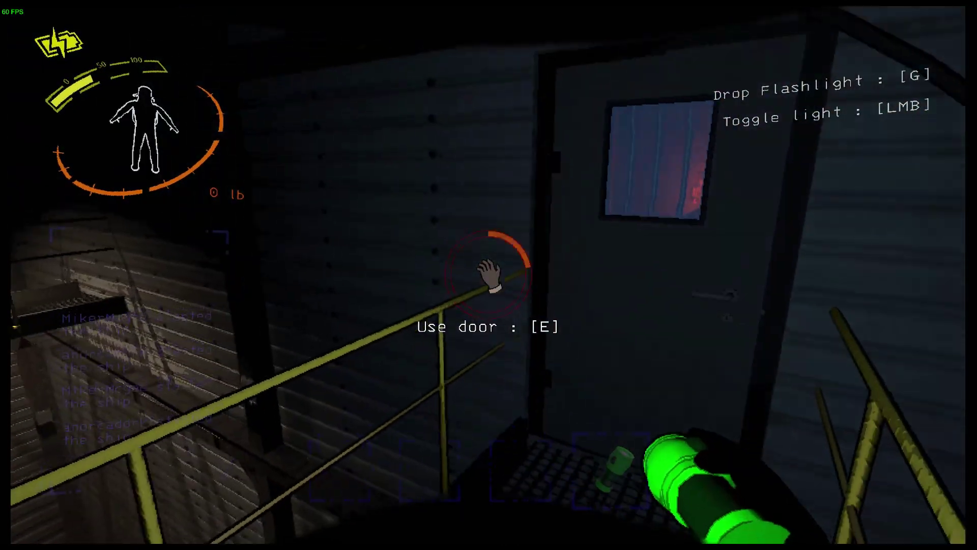
key(w)
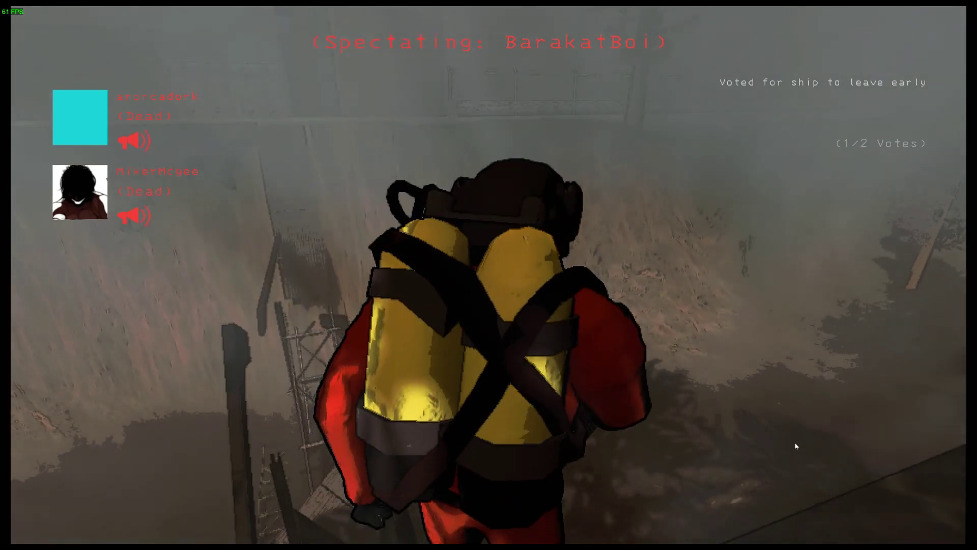
click(795, 445)
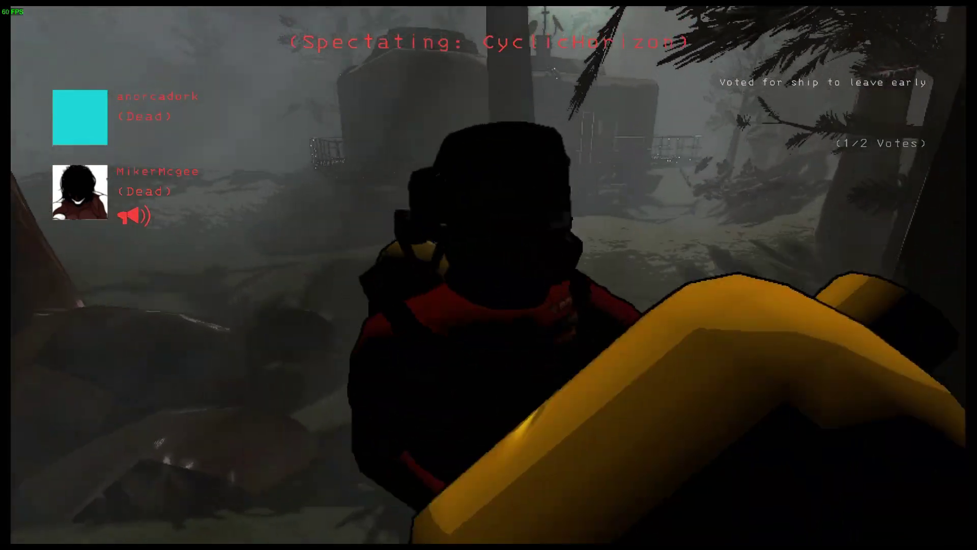